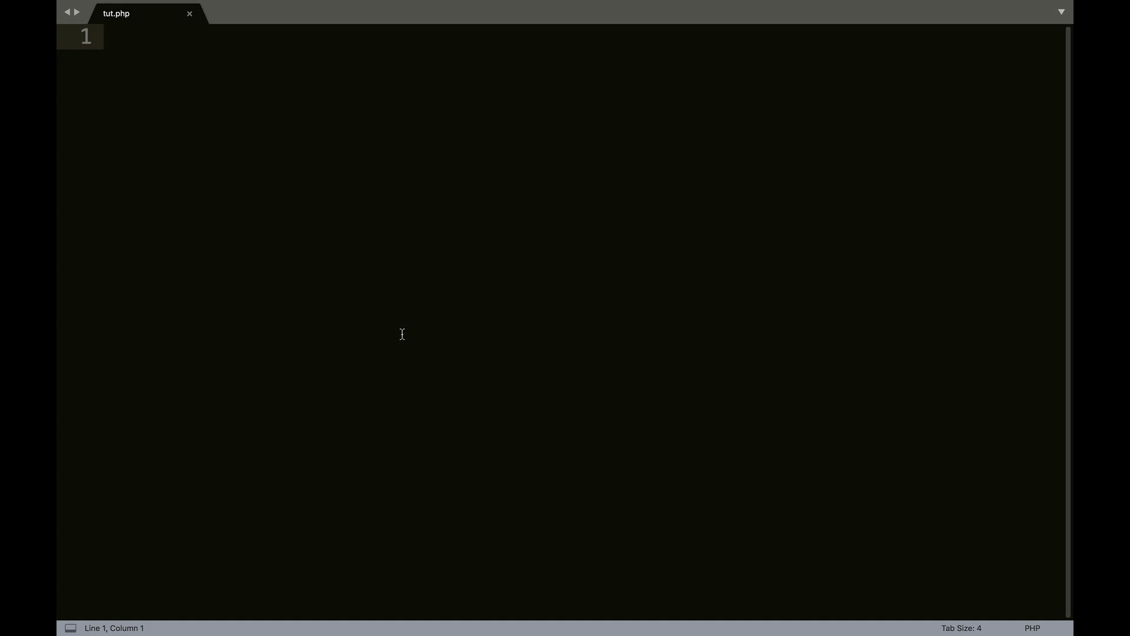
type("<?php")
Wrap tut.php in <?php and ?> tags with $num = 1; on its own line between them
key("Return")
key("Return")
key("Return")
key("Return")
type("?>")
key("Up")
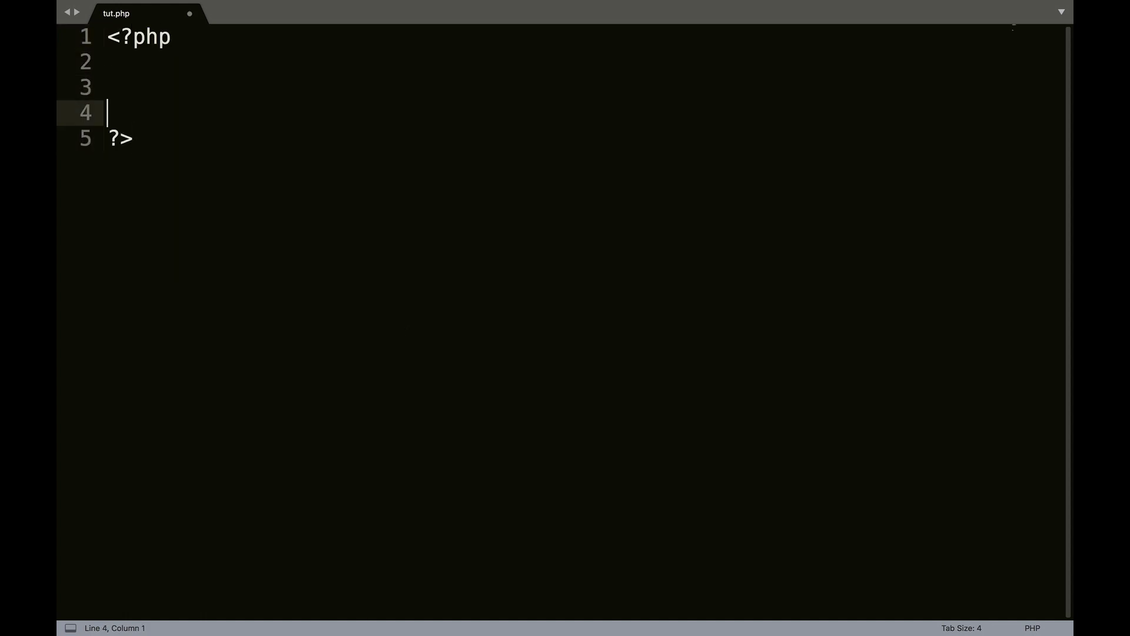
key("Up")
key("Up")
key("Return")
type("$nu")
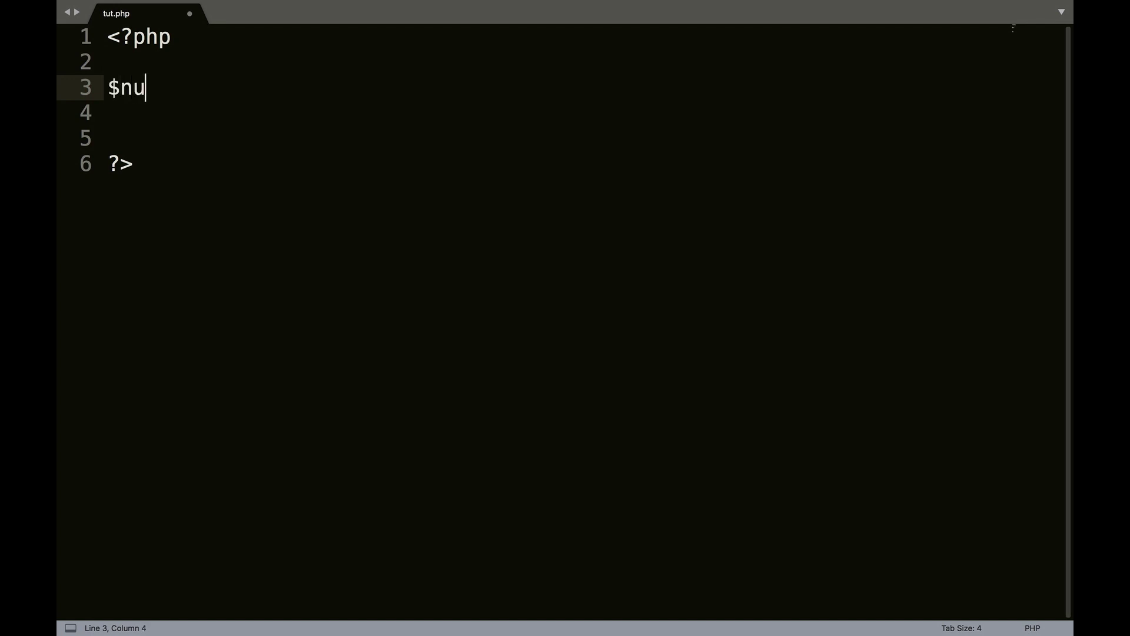
type("m = ")
type("1;")
key("Left")
key("Right")
key("Return")
key("Return")
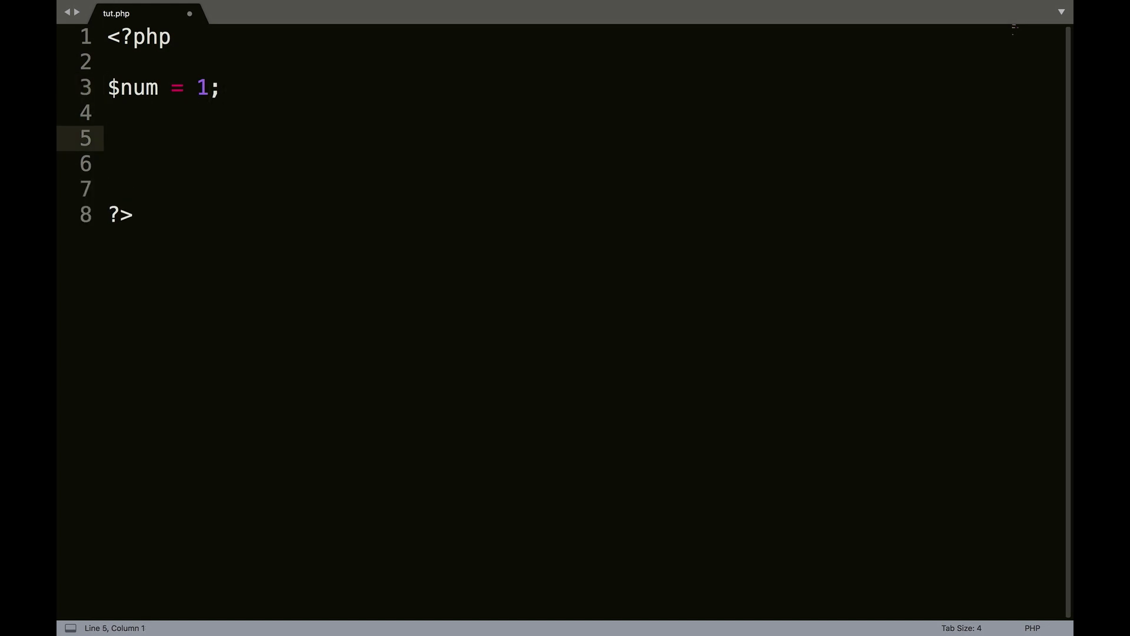
type("do {")
Write a do { } body containing echo $num. ' Hello World'; followed by $num++
key("Return")
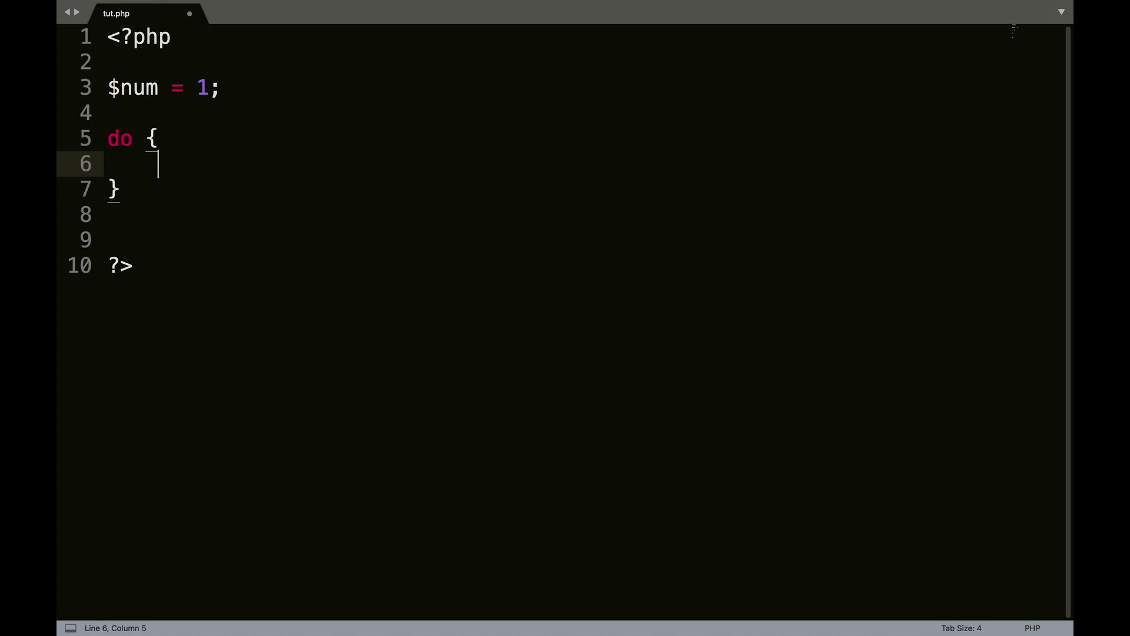
type("echo ")
type("$ni")
key("BackSpace")
type("um")
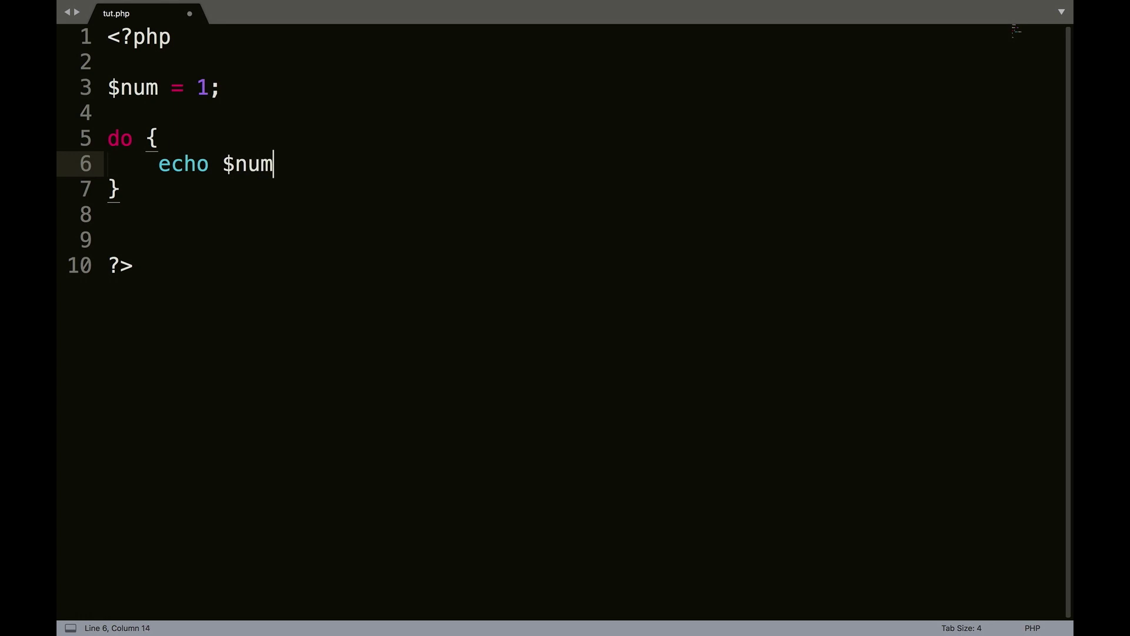
type(". ' ")
type("Hello W")
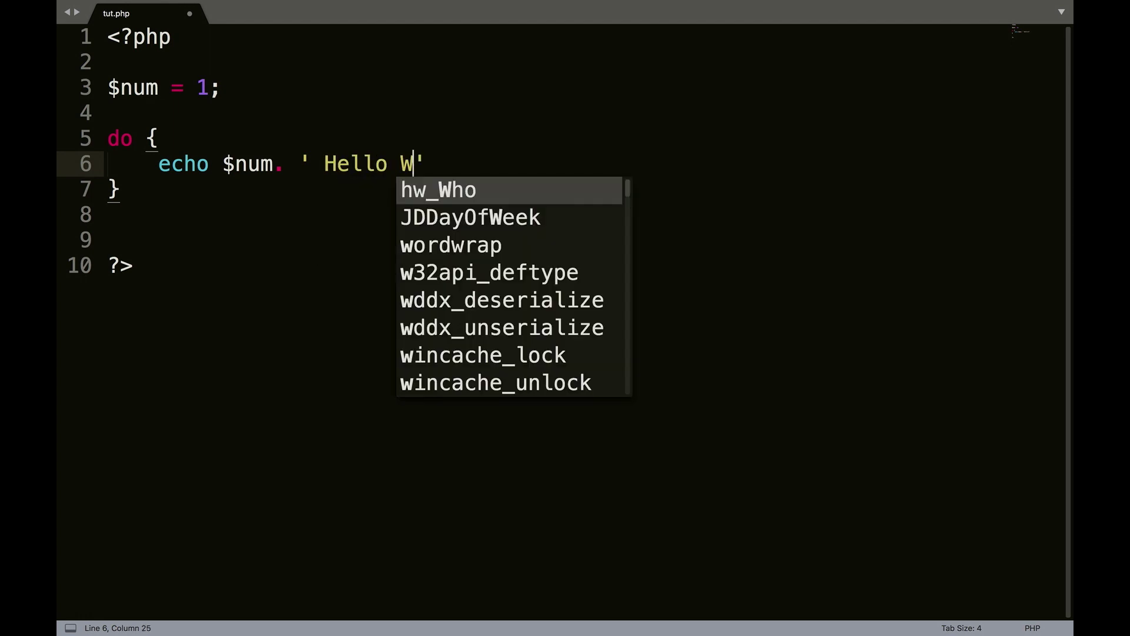
type("orld")
key("Right")
type(";")
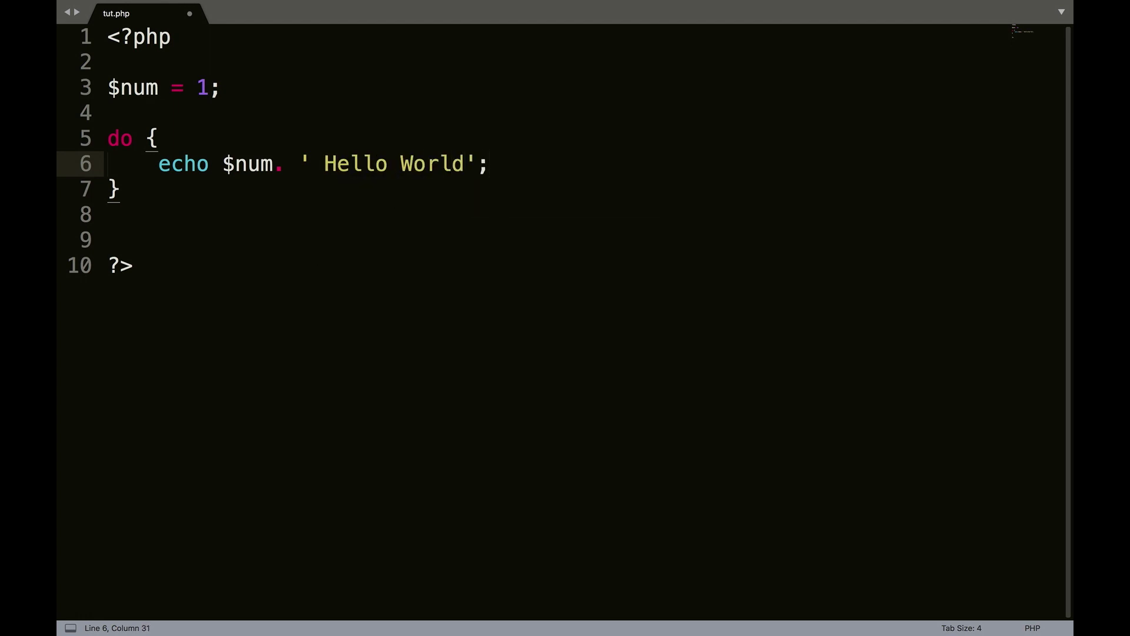
key("Return")
type("$n")
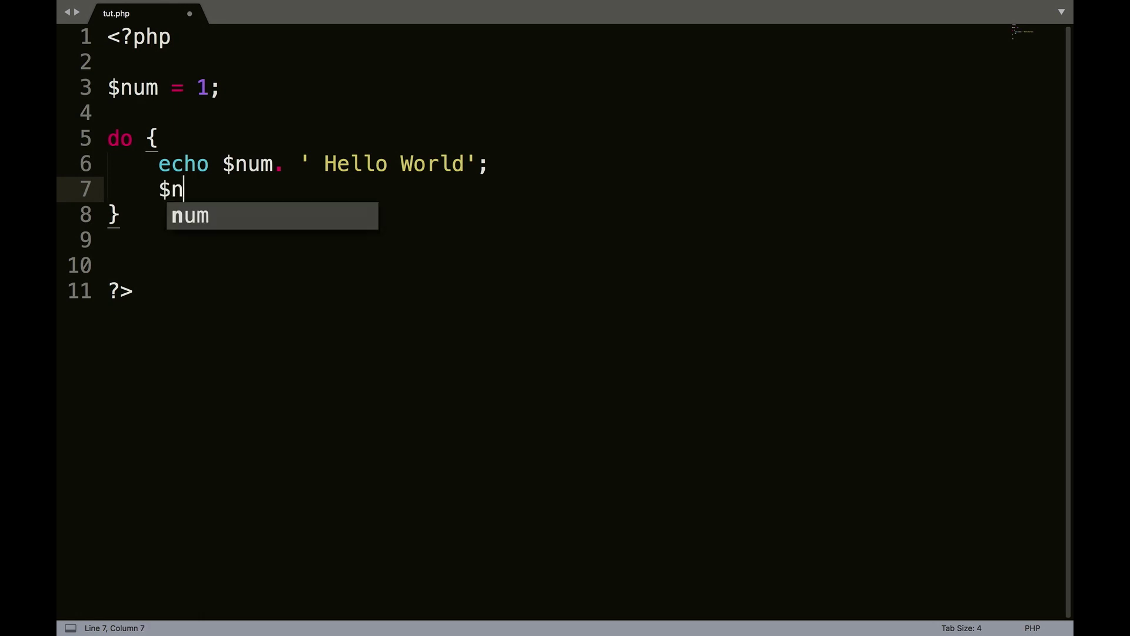
type("um++")
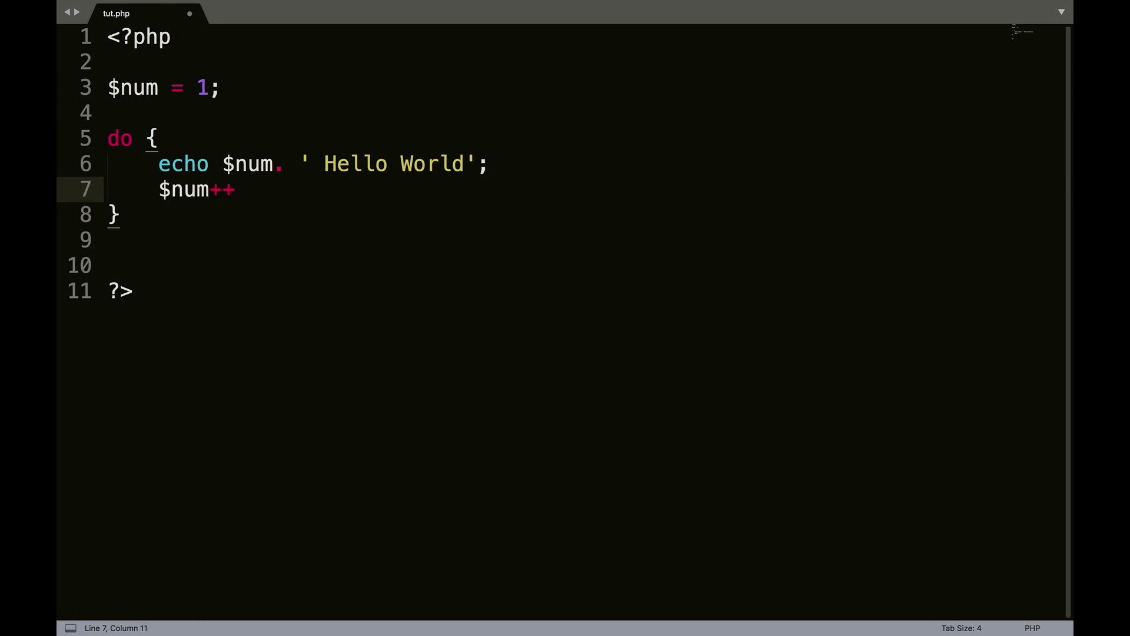
key("Down")
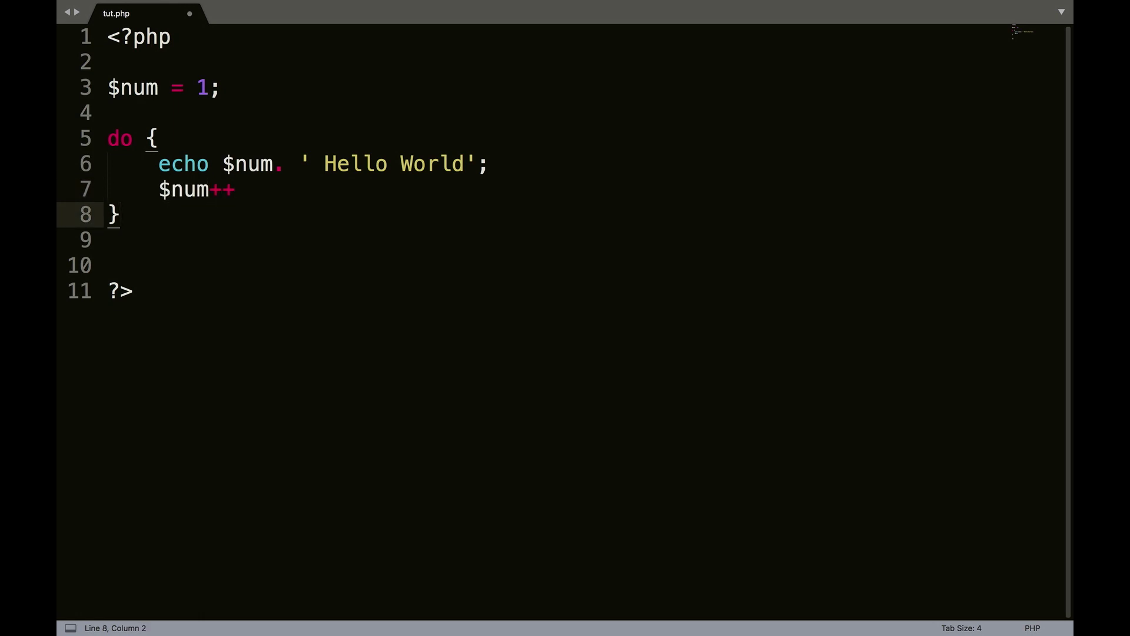
type(" while")
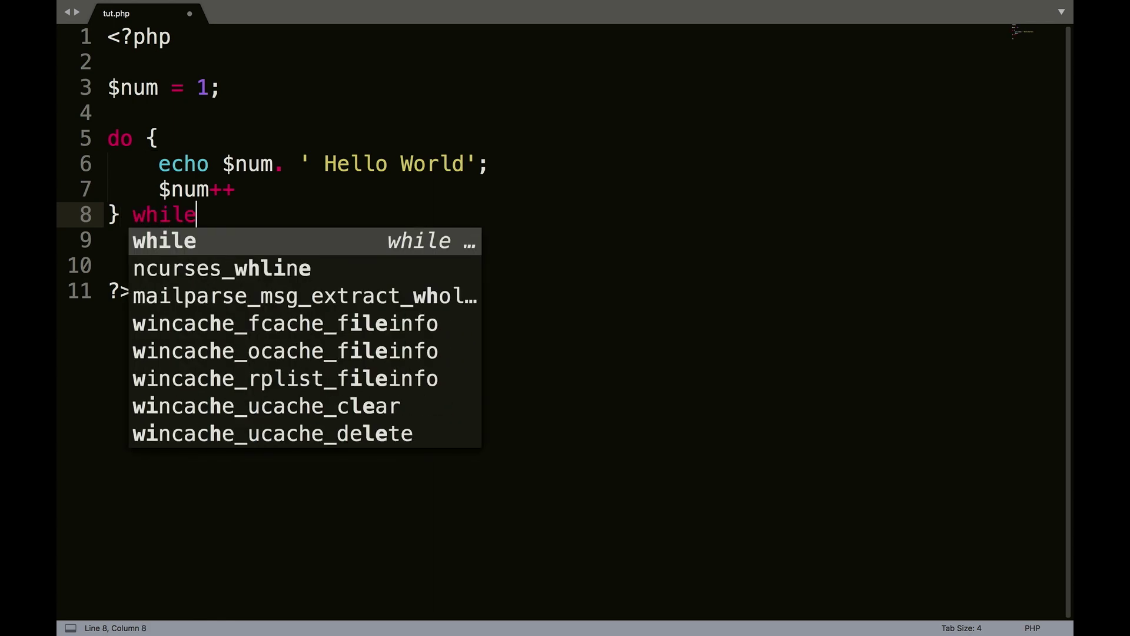
type("(")
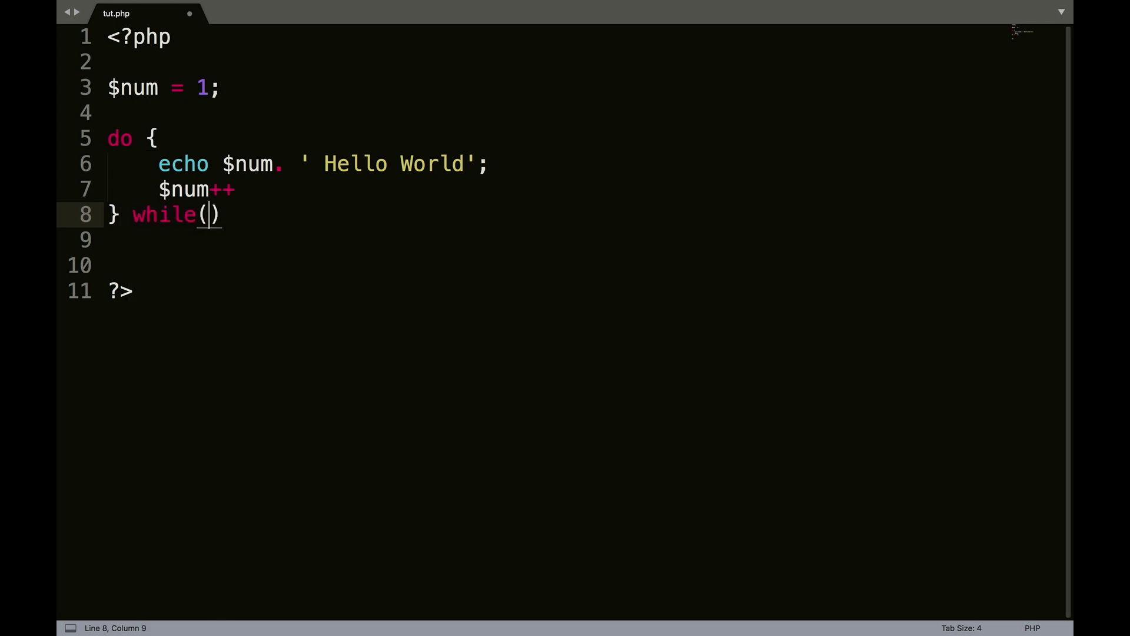
type("$num")
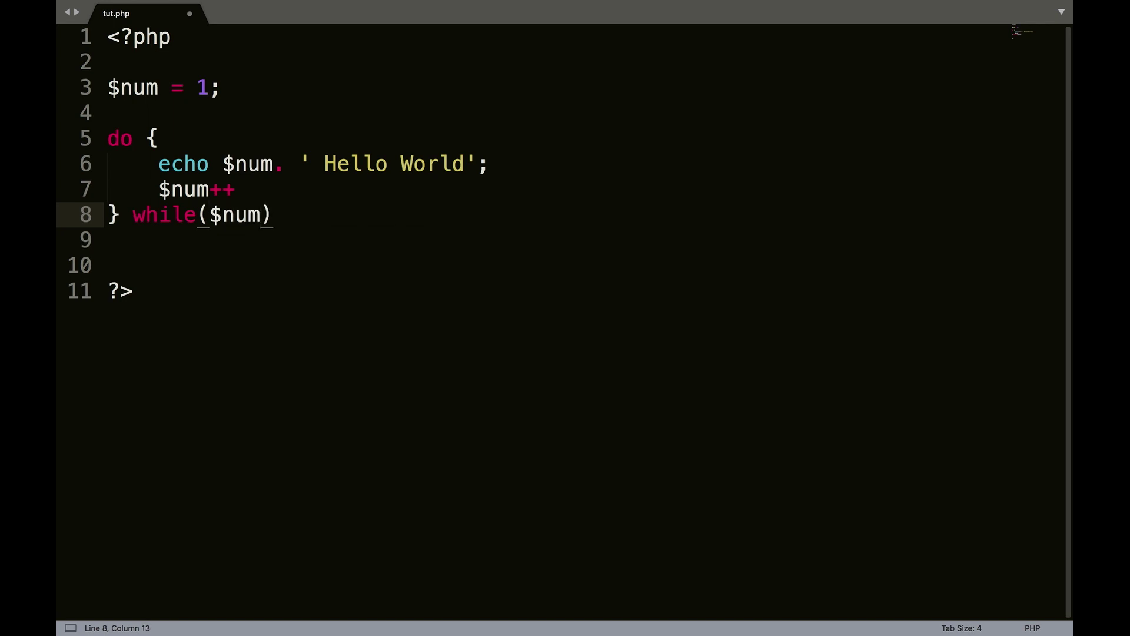
type(" =")
End the loop with while($num <=10);, save tut.php, and add the missing semicolon after $num++
key("BackSpace")
type("<=")
type("10")
key("Right")
type(";")
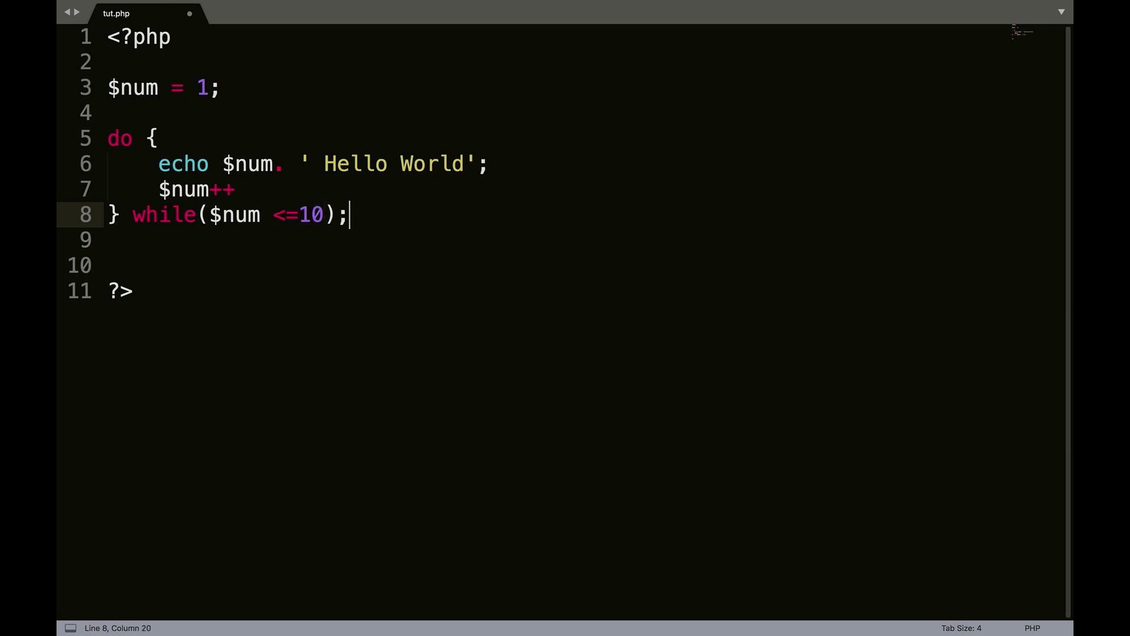
key("Left")
type("{")
key("BackSpace")
key("super+s")
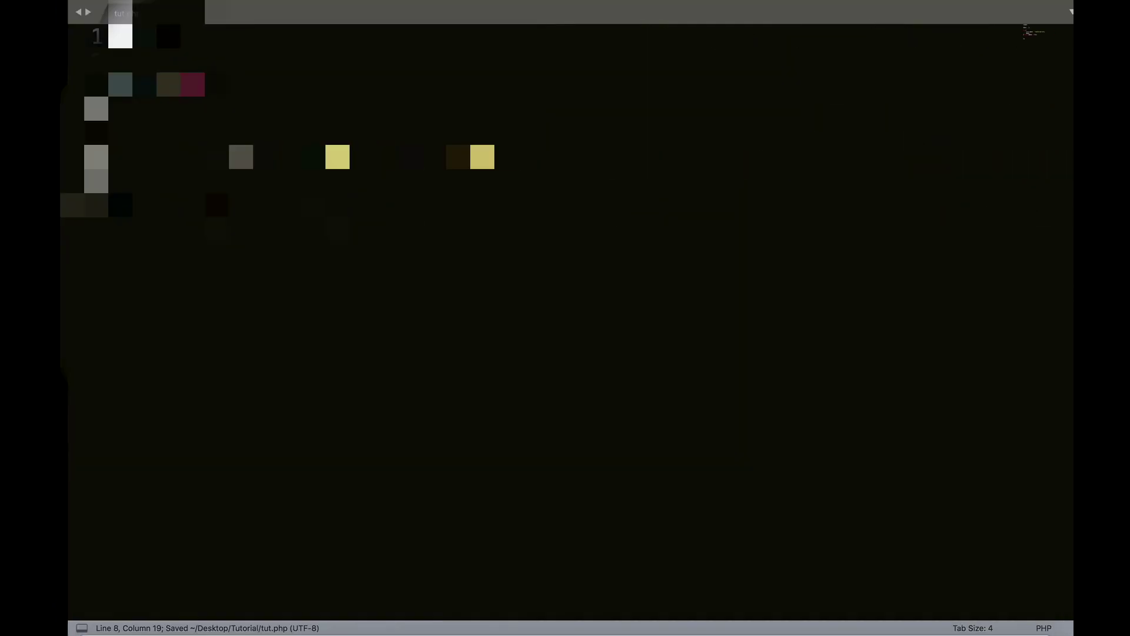
left_click(267, 193)
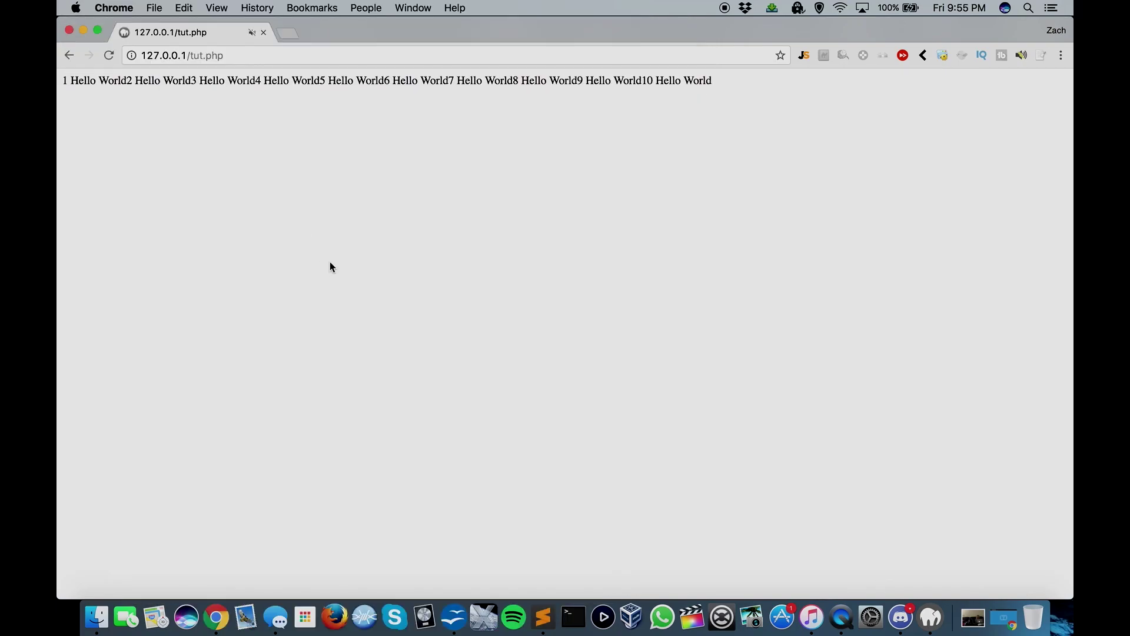
key("super+Tab")
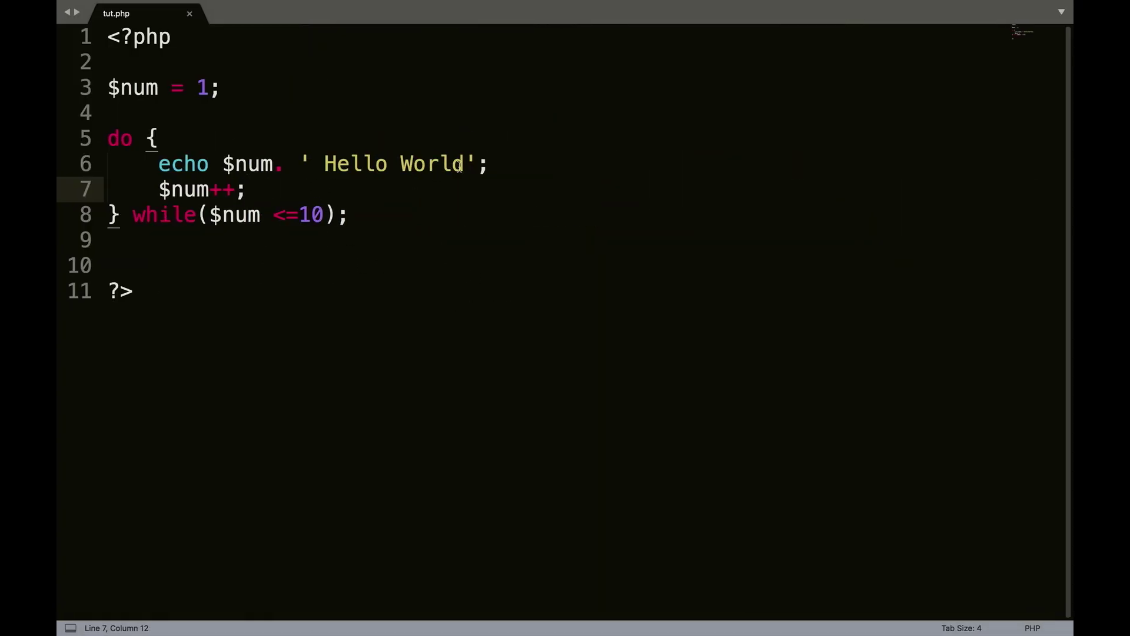
Append <br> to ' Hello World', save tut.php, then reload and zoom in Chrome
left_click(463, 163)
type("<br>")
key("super+s")
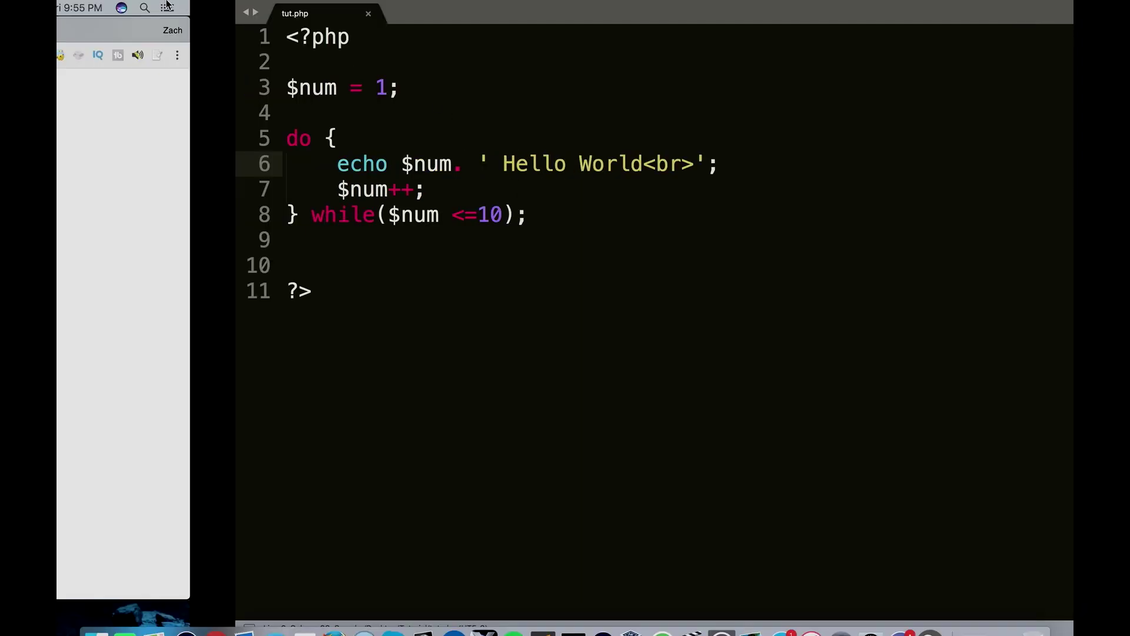
key("super+Tab")
left_click(109, 55)
key("super+plus")
key("super+plus")
key("super+plus")
key("super+plus")
scroll(177, 221, "up", 3)
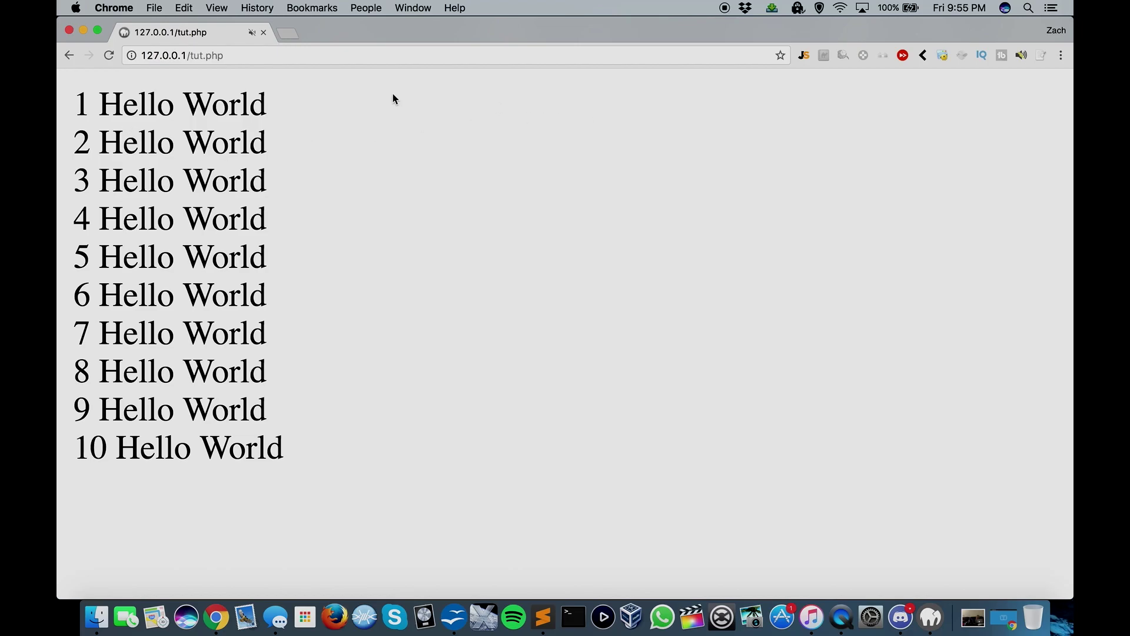
key("super+Tab")
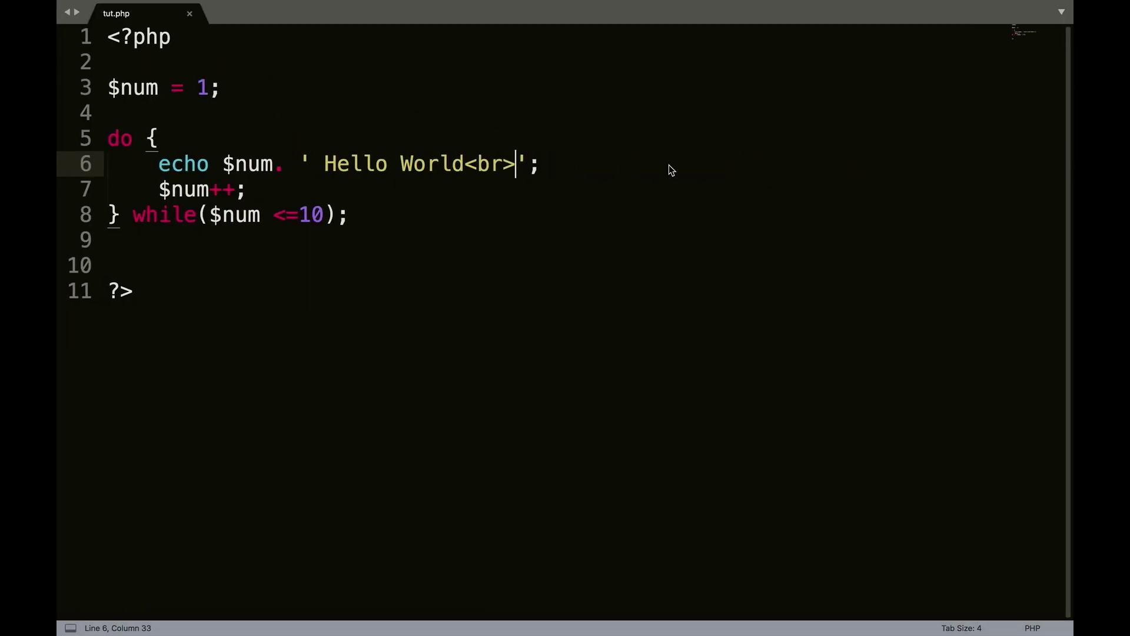